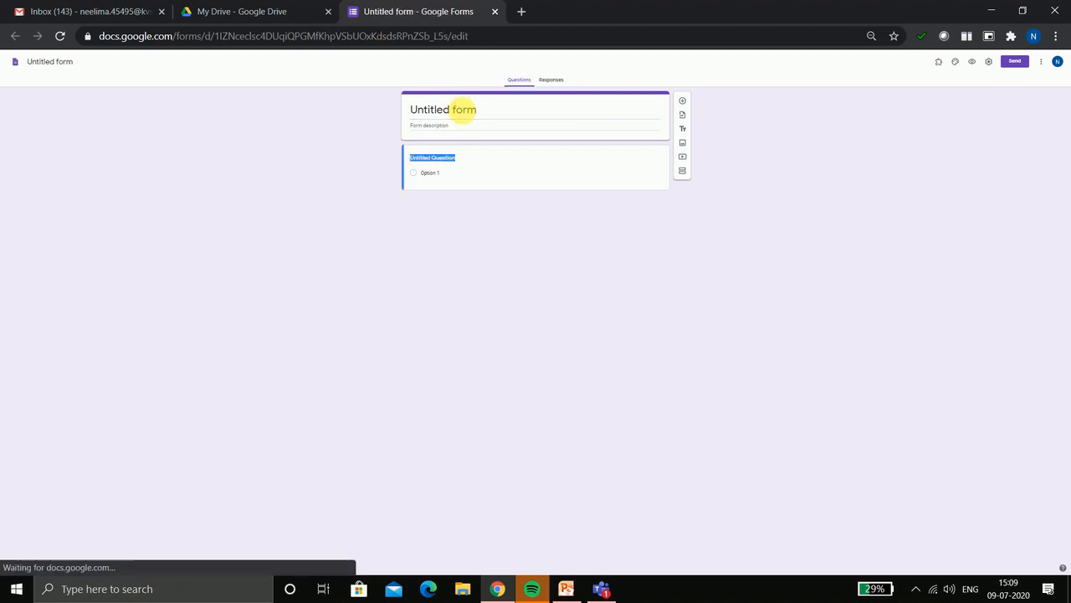
Title the form 'Class Test on Chapter 1' with the description 'Revision Of Basics of Python'
click(463, 110)
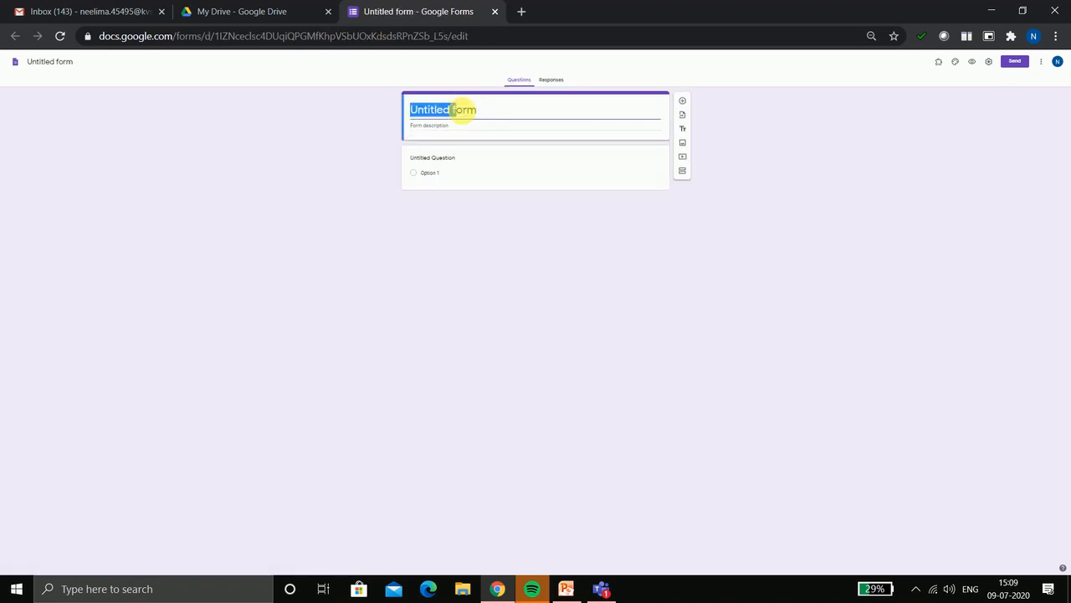
text(Clas)
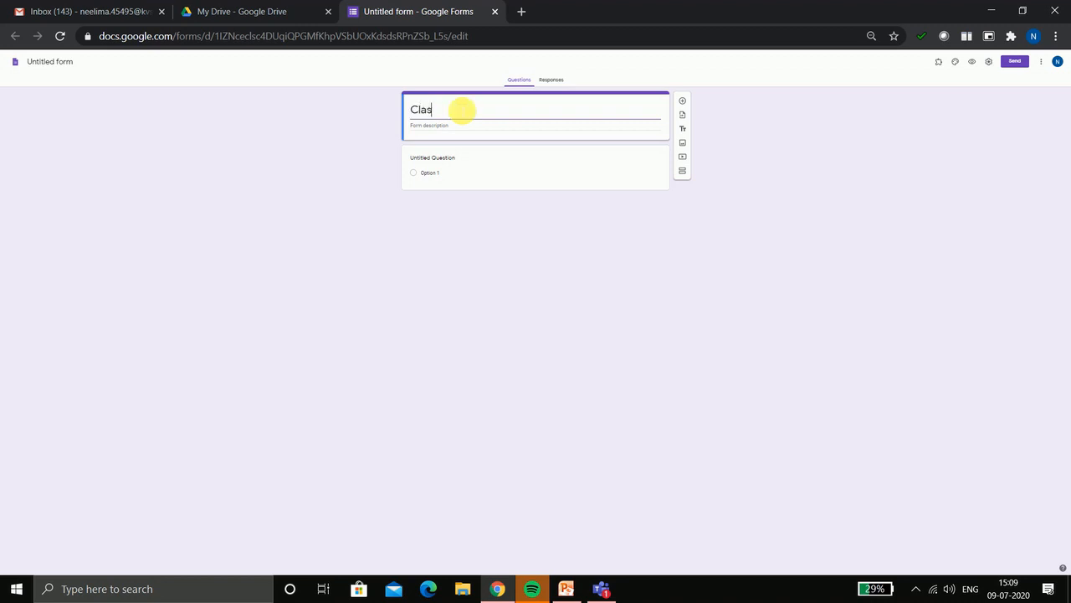
text(s Test on Chap)
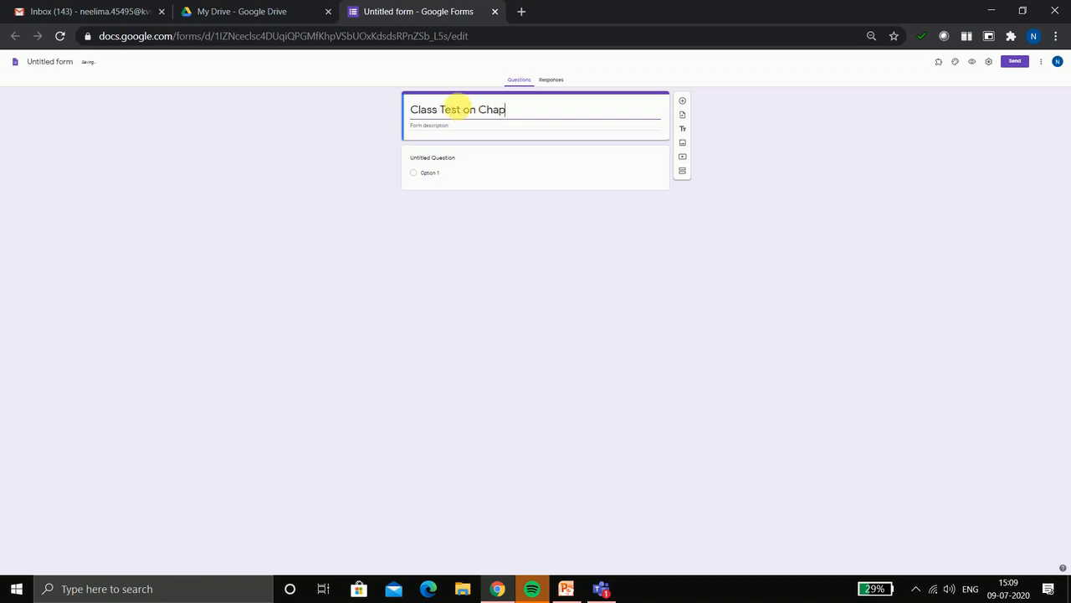
text(ter 1)
click(456, 126)
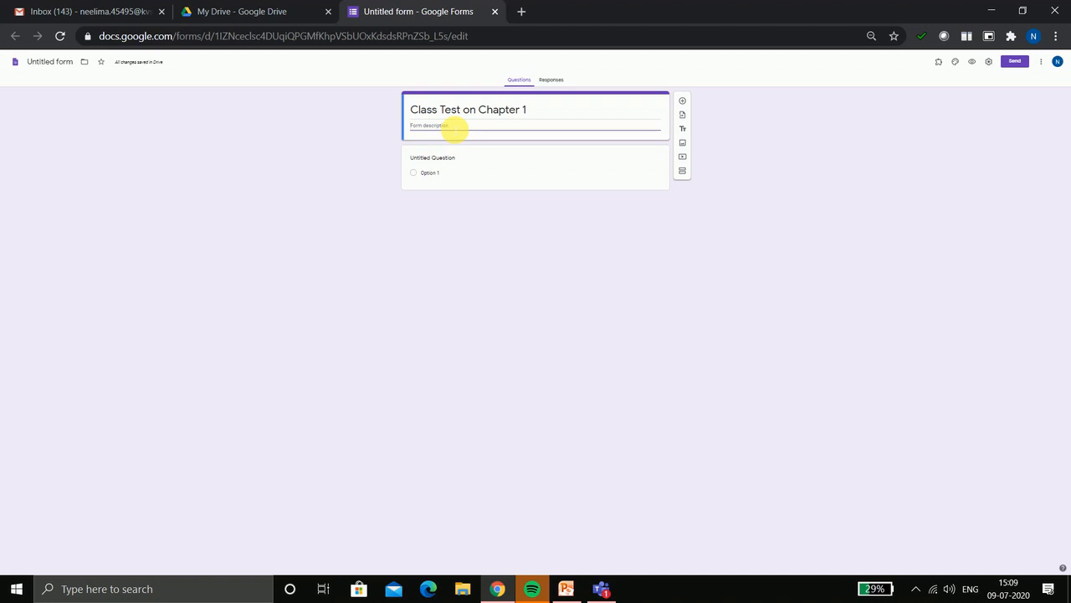
text(Rev)
text(ision Of Basics of Python)
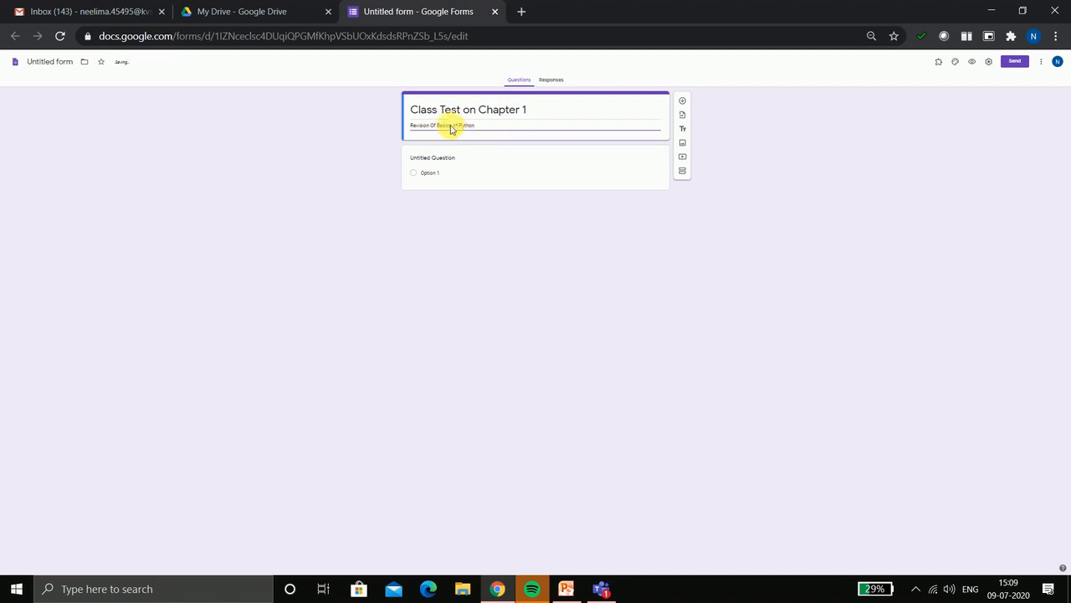
Make 'Name of the student' a required short-answer question and add another question below
click(443, 161)
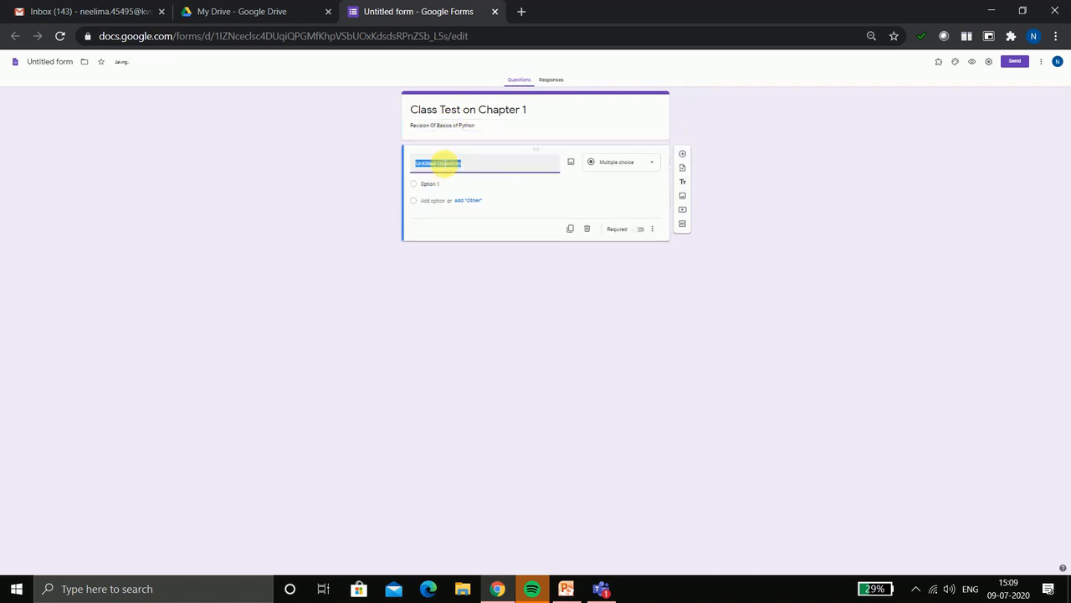
text(Name of the student)
click(651, 167)
click(653, 168)
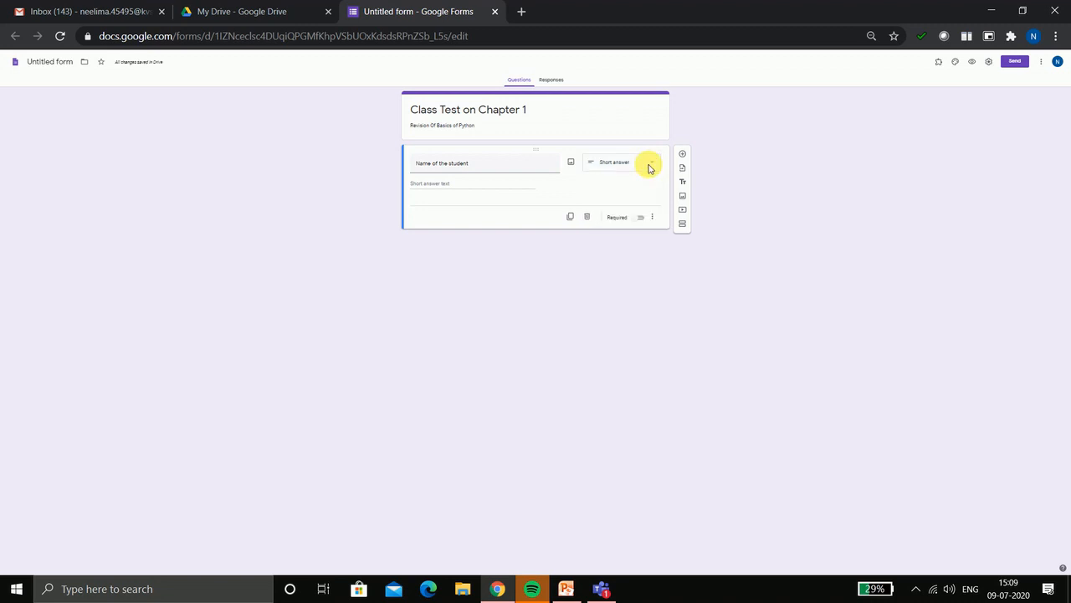
click(642, 219)
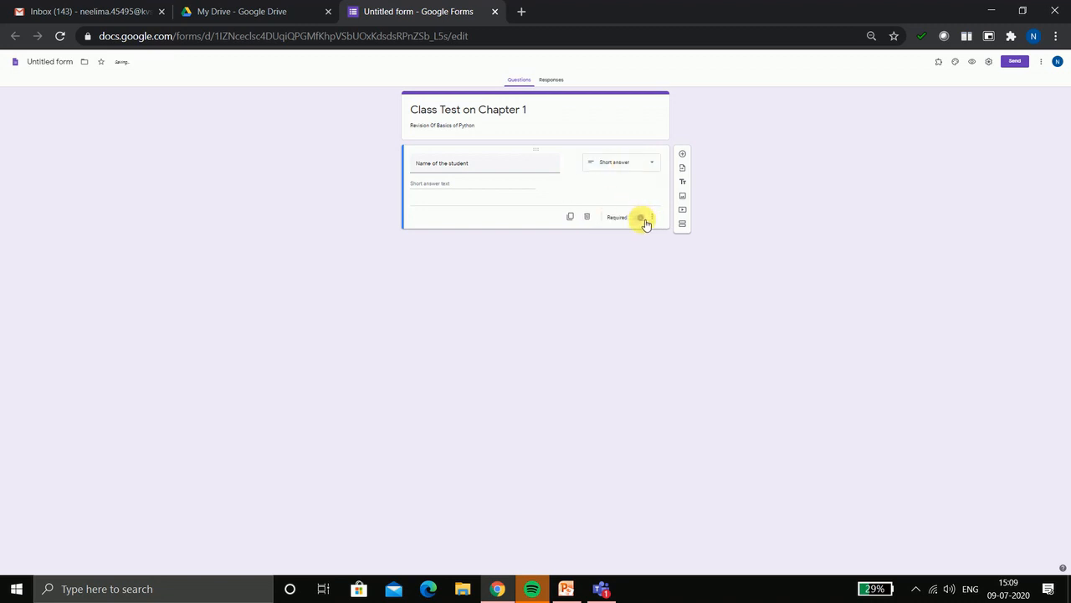
click(682, 154)
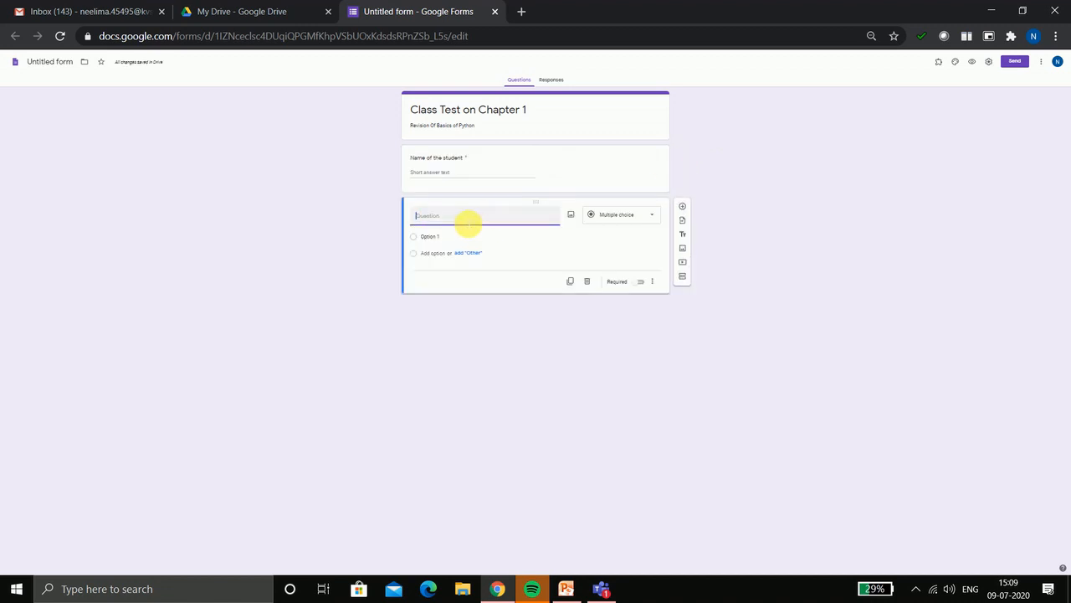
Title the second question 'Password (to appear in the test)' as a required short answer
text(Passwor)
text(d)
text( (to appe)
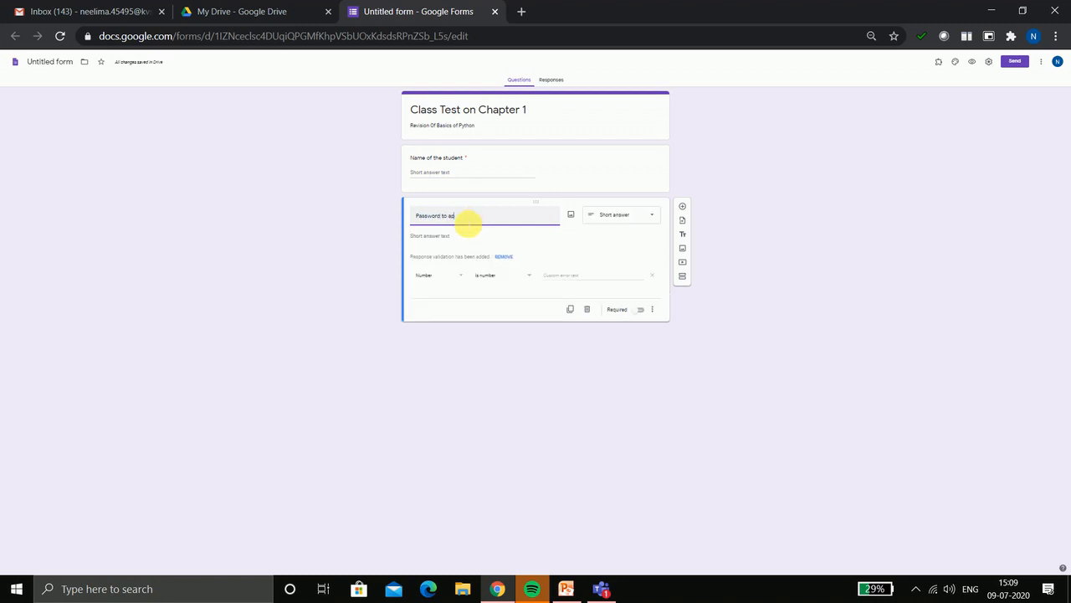
text(ar i)
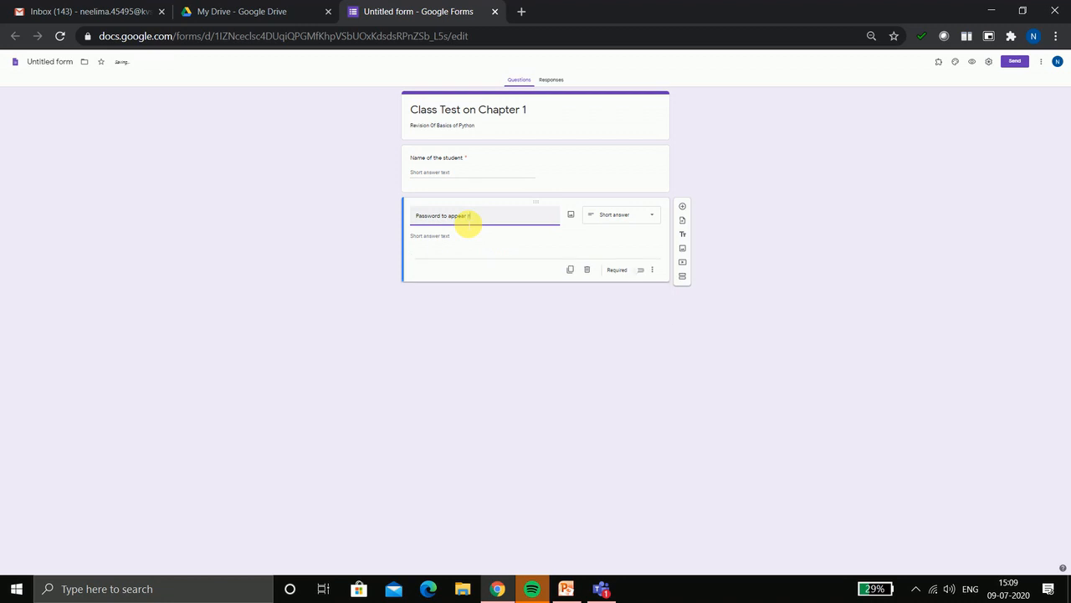
text(n the test)
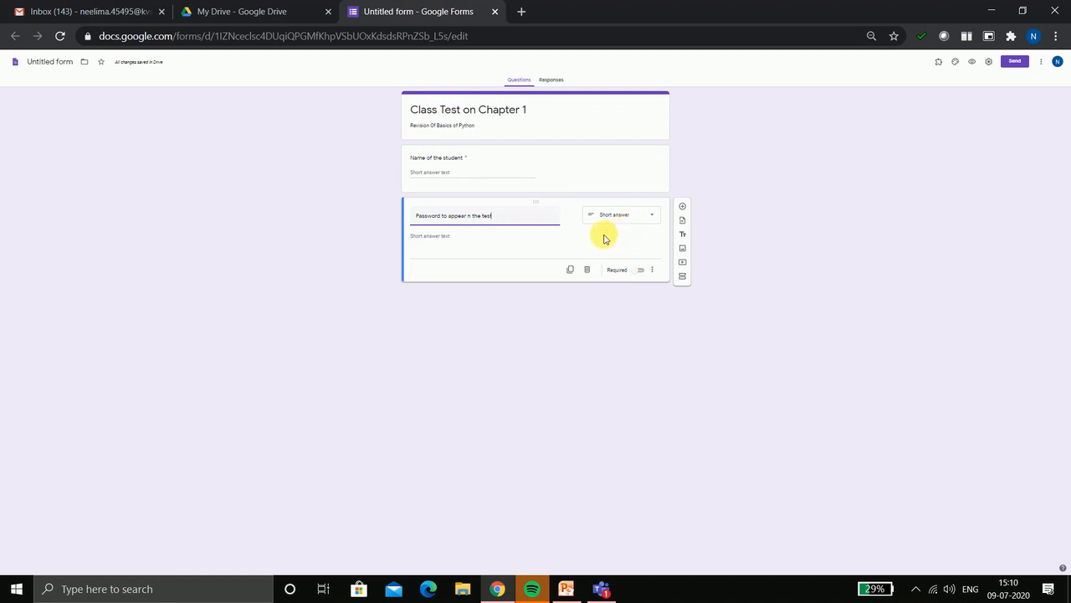
click(617, 239)
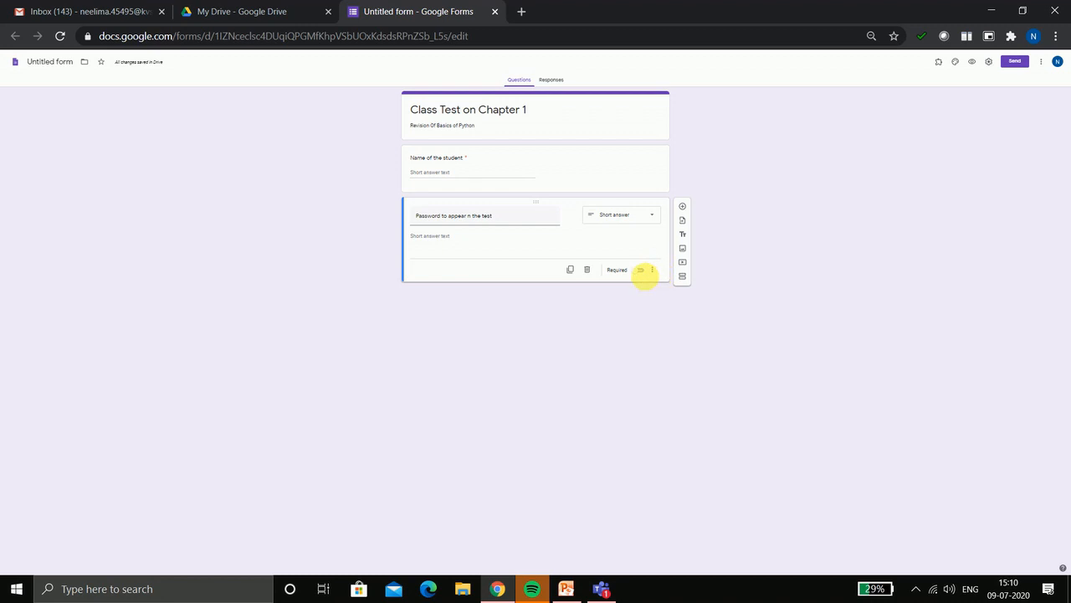
click(641, 269)
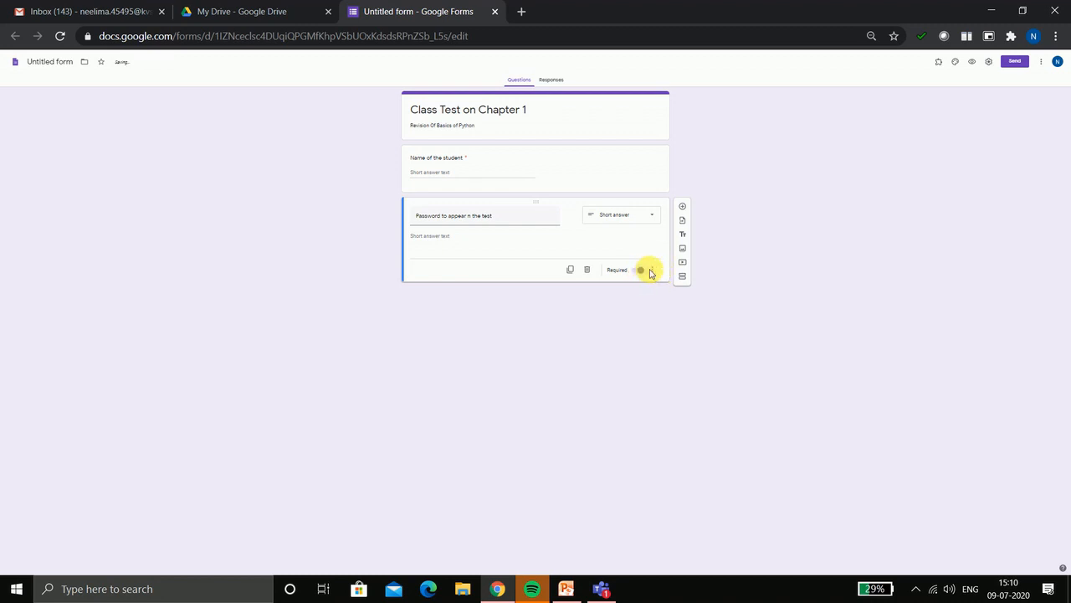
click(652, 271)
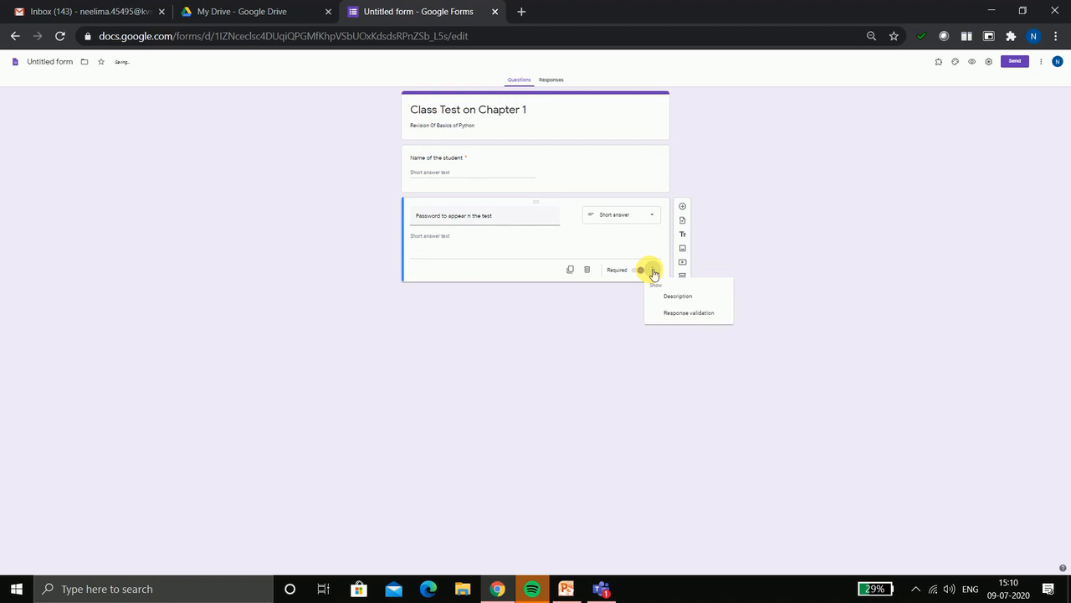
Add regular-expression 'Contains' validation requiring the answer to include the test password
click(686, 315)
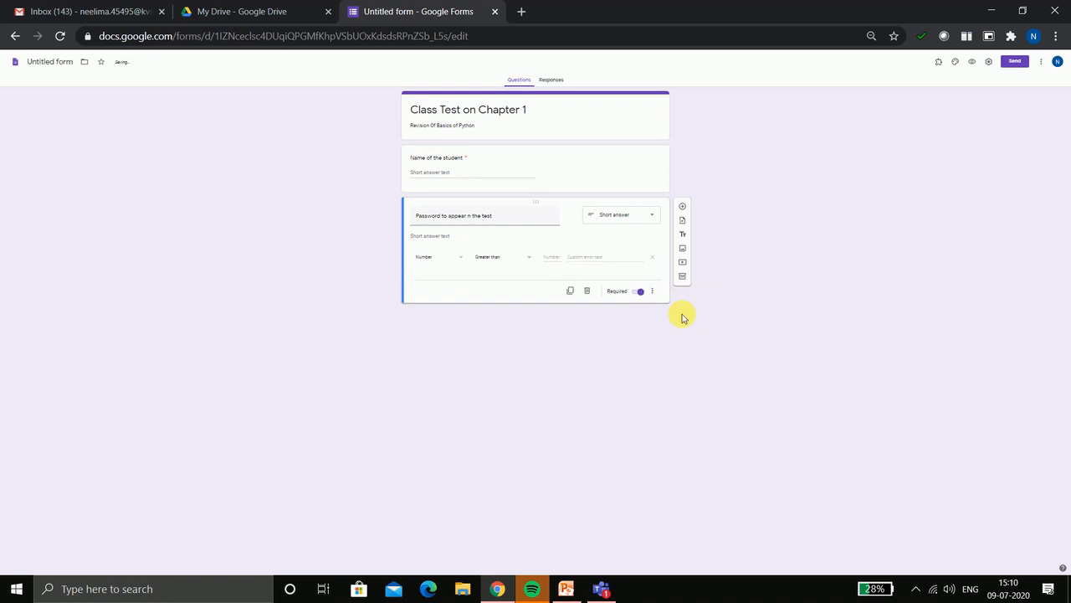
click(465, 262)
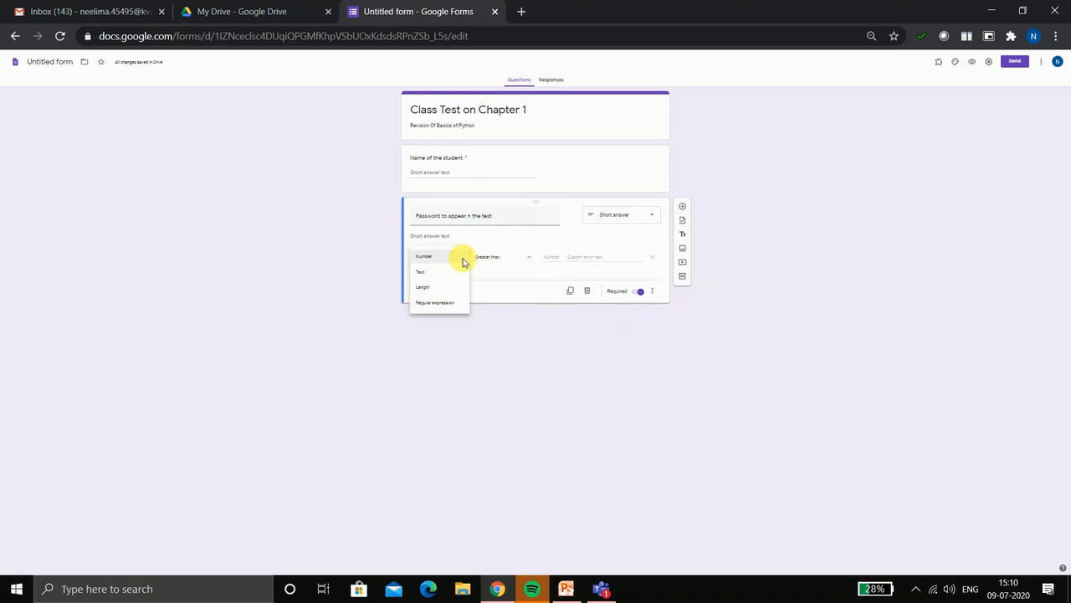
click(452, 306)
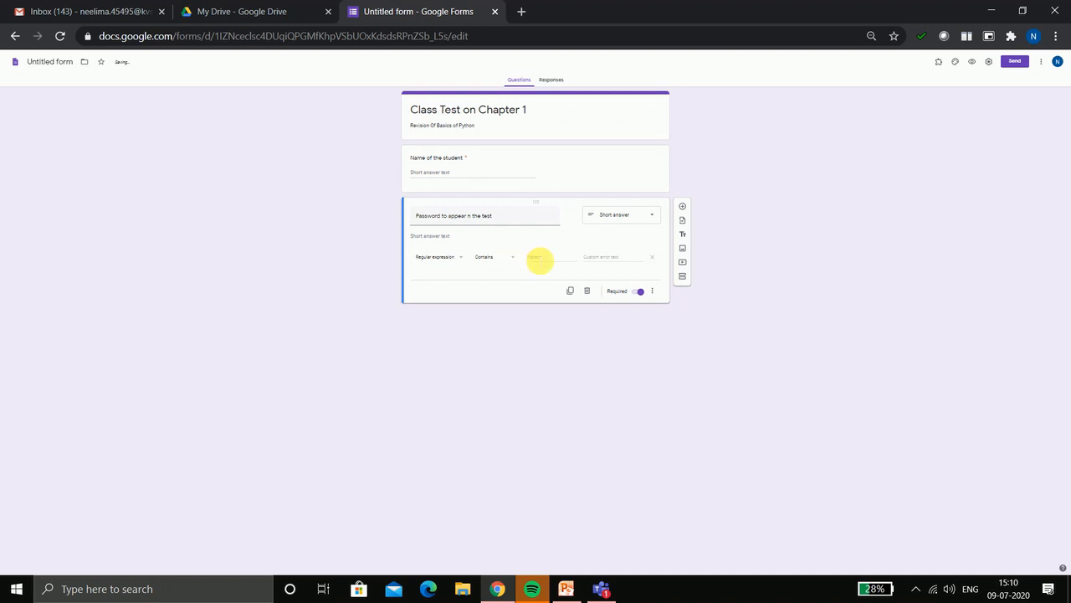
click(541, 259)
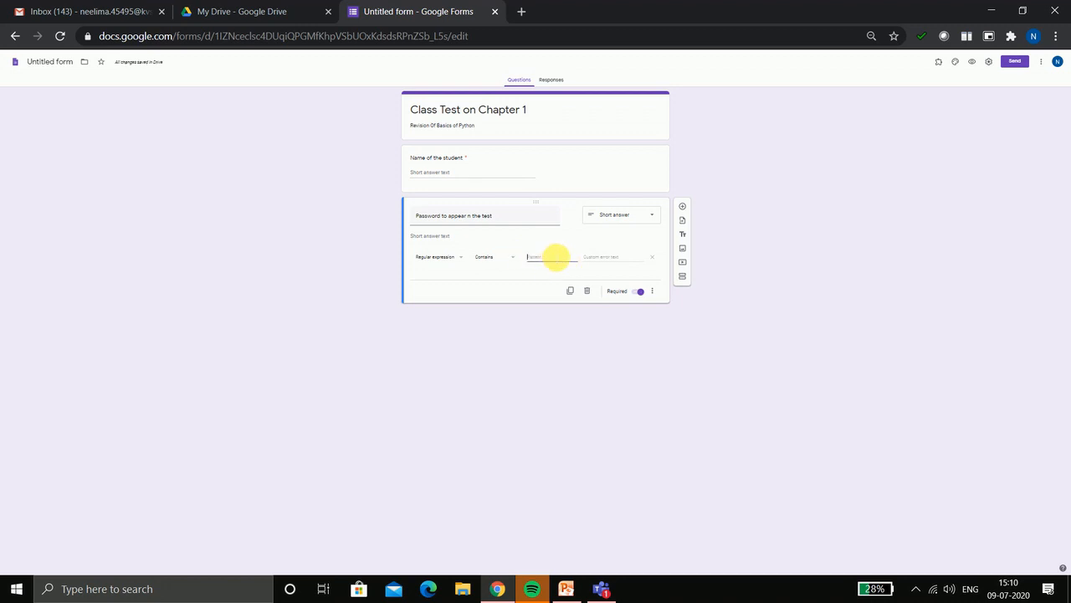
text(8yth)
text(on Re)
text(visio)
text(n)
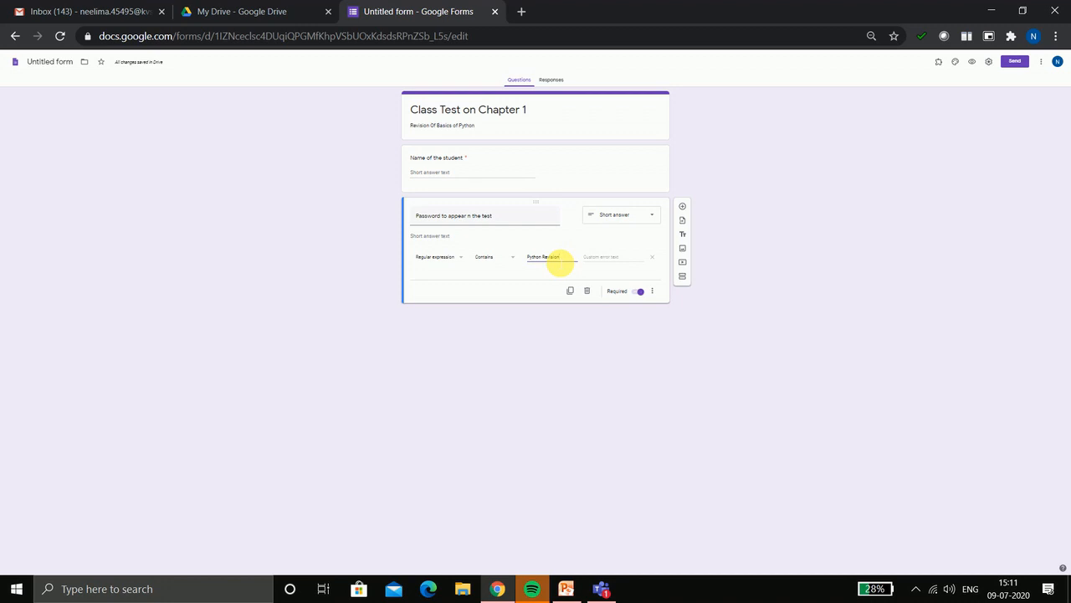
Add section 2 titled 'Class test on Chapter 1' with description 'Revision of Basics of Python'
click(685, 279)
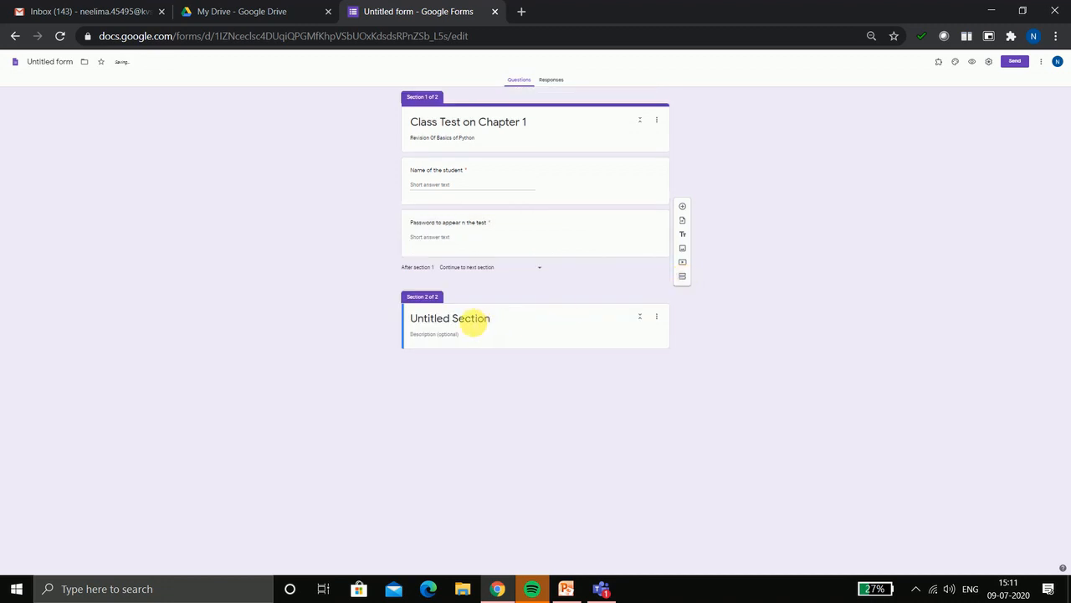
triple_click(475, 319)
text(Cla)
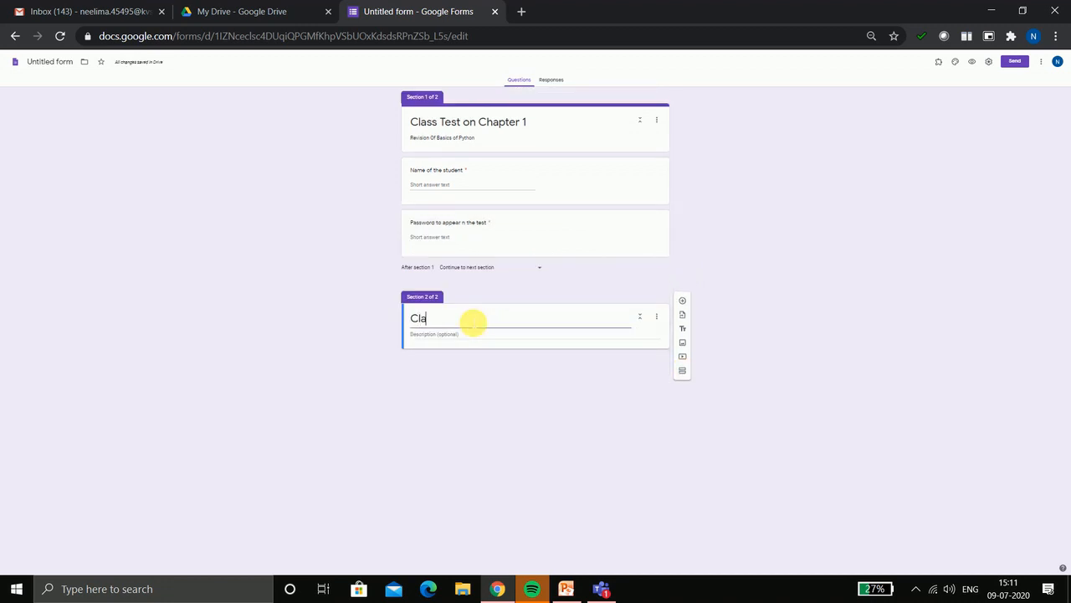
text(ss test on chapter 1)
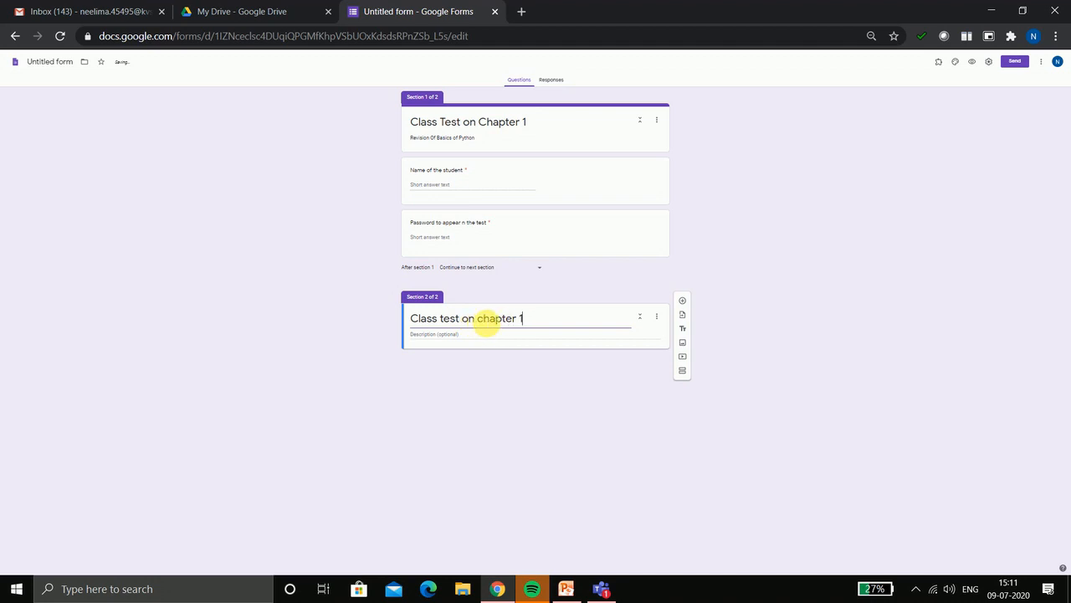
click(484, 318)
key(BackSpace)
text(C)
click(444, 336)
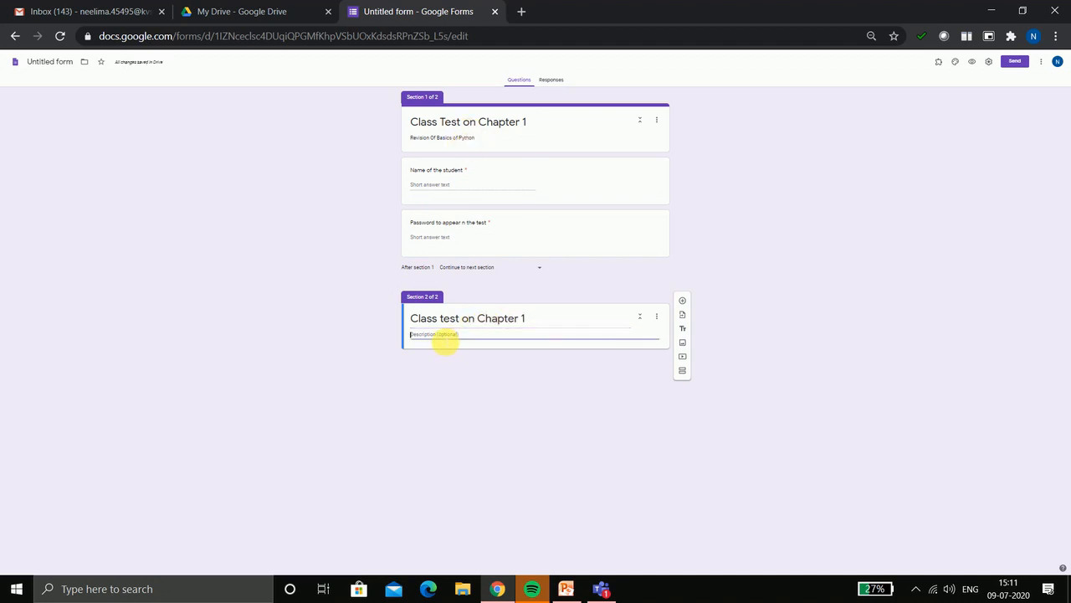
text(Revision of Basics of Python)
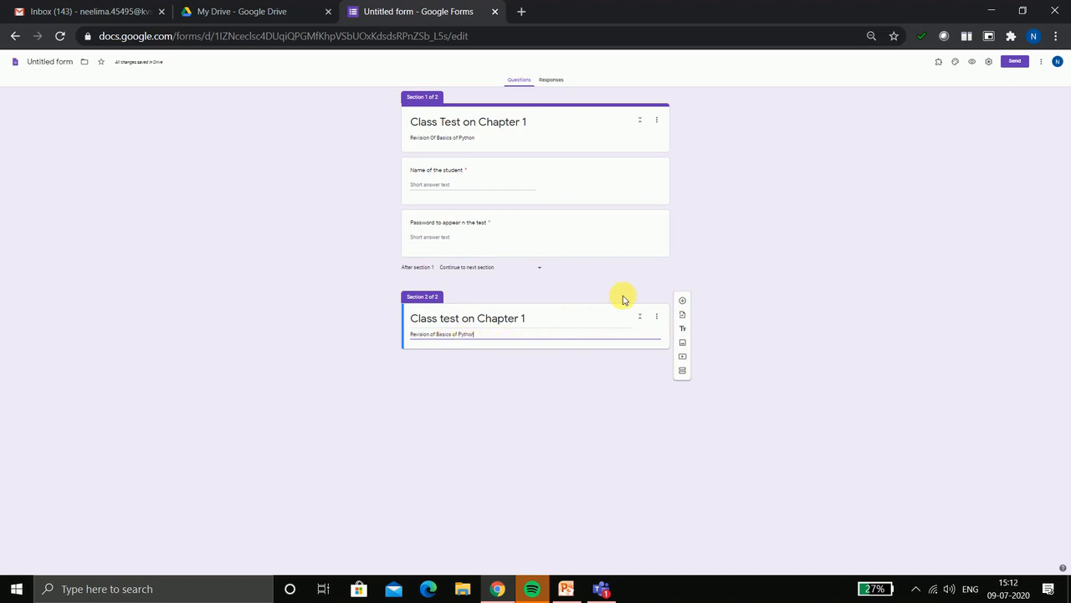
Add the short-answer question 'Who invented Python?' to section 2
click(684, 301)
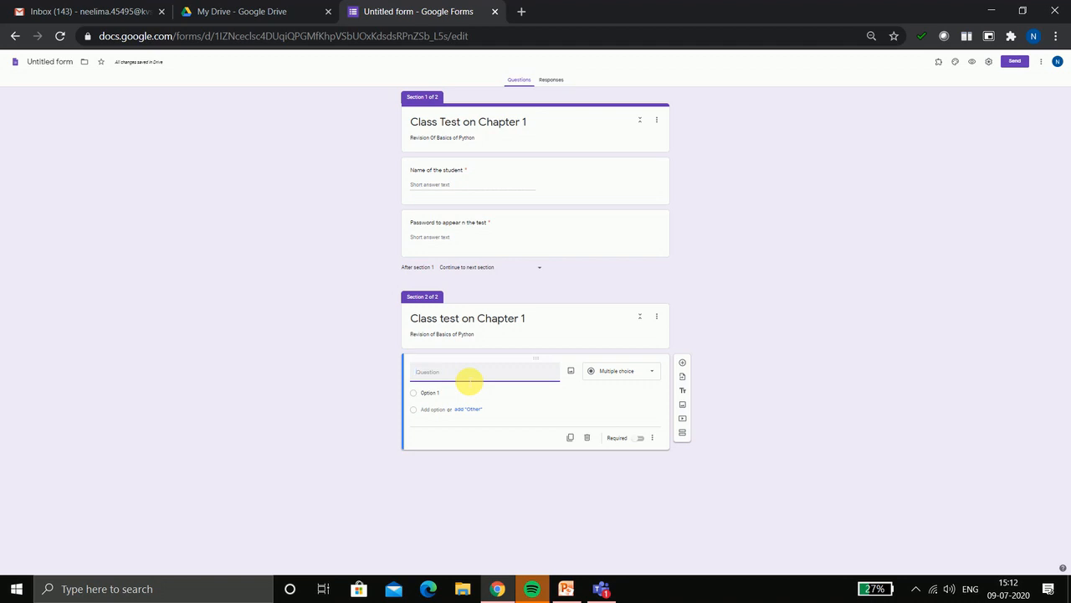
text(Who invented Python?)
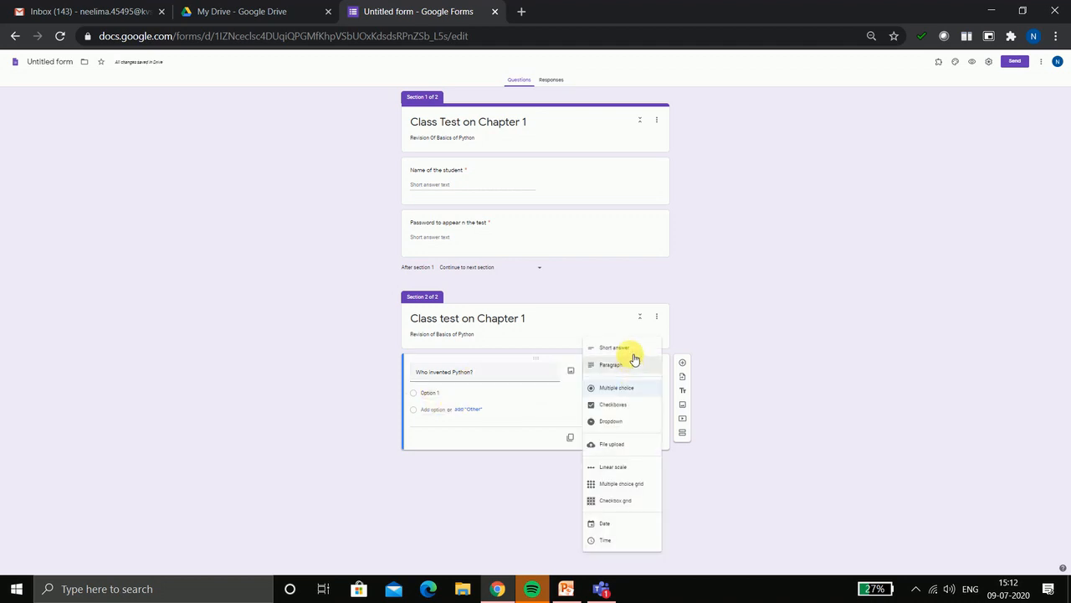
click(632, 351)
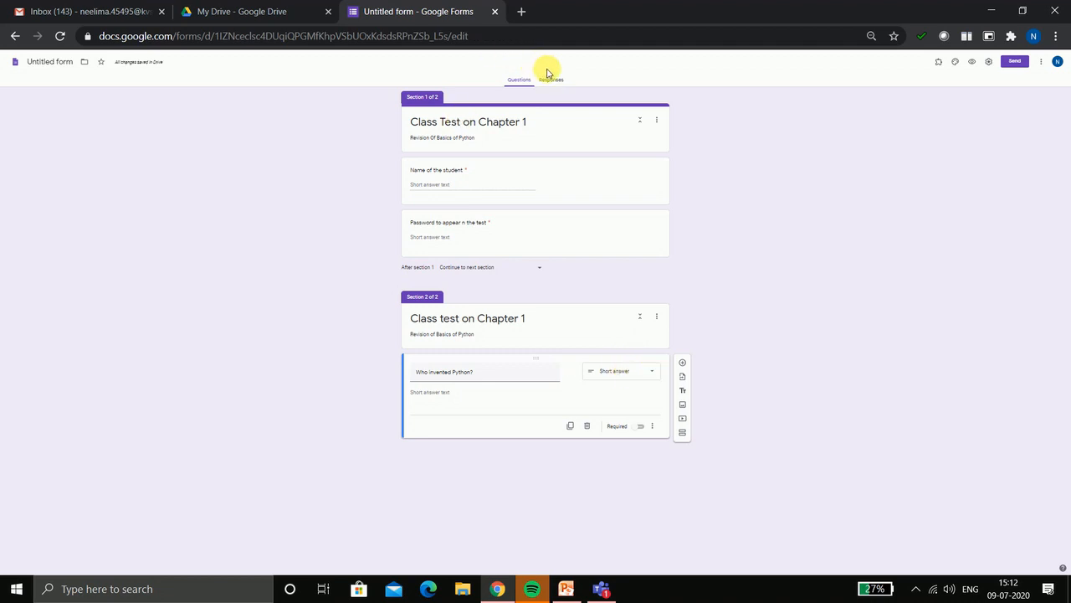
Turn on 'Make this a quiz' in the Quizzes settings and save
click(989, 61)
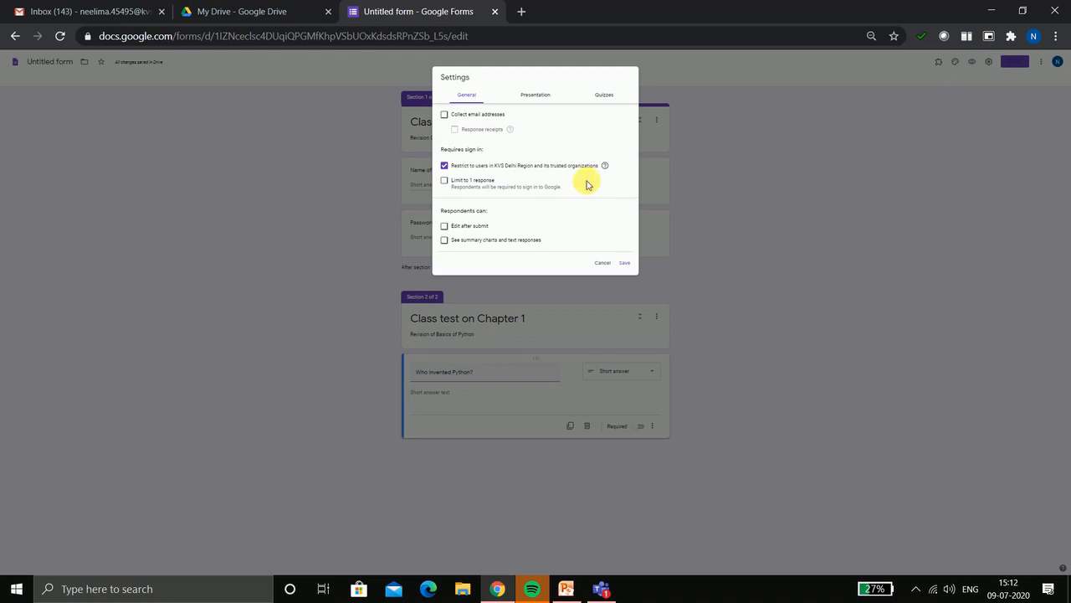
click(604, 97)
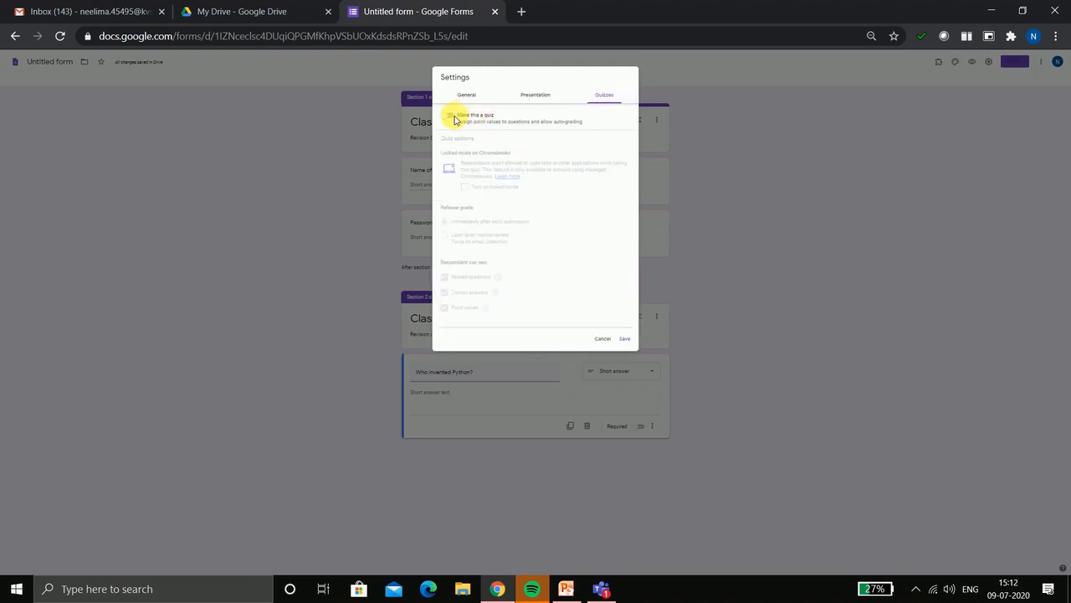
click(452, 116)
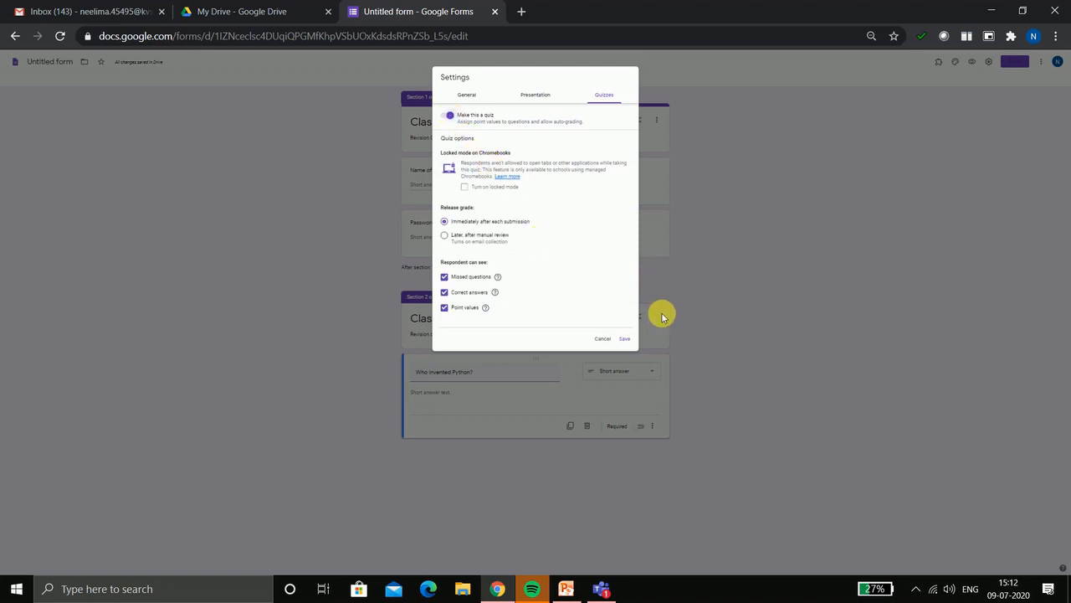
click(627, 340)
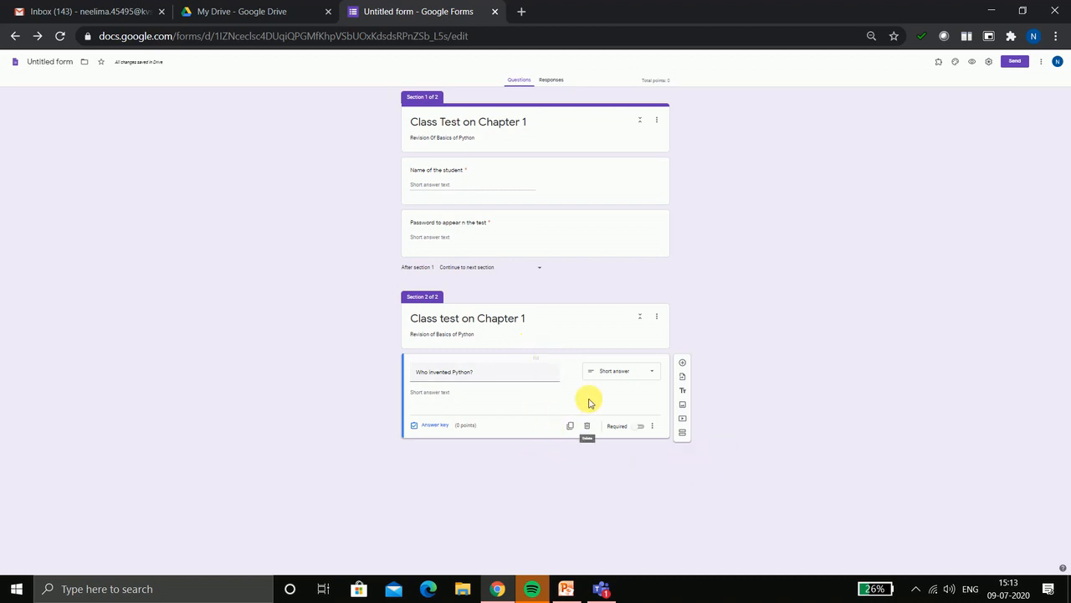
Name the form 'Class Test on Chapter 1' and generate a shortened sharing link
triple_click(461, 121)
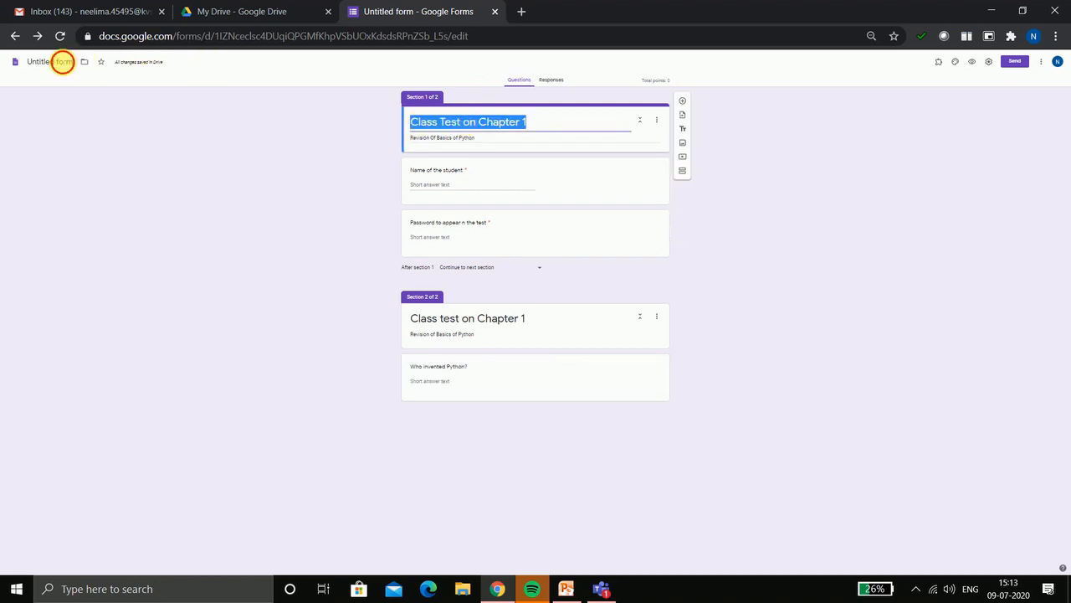
click(55, 63)
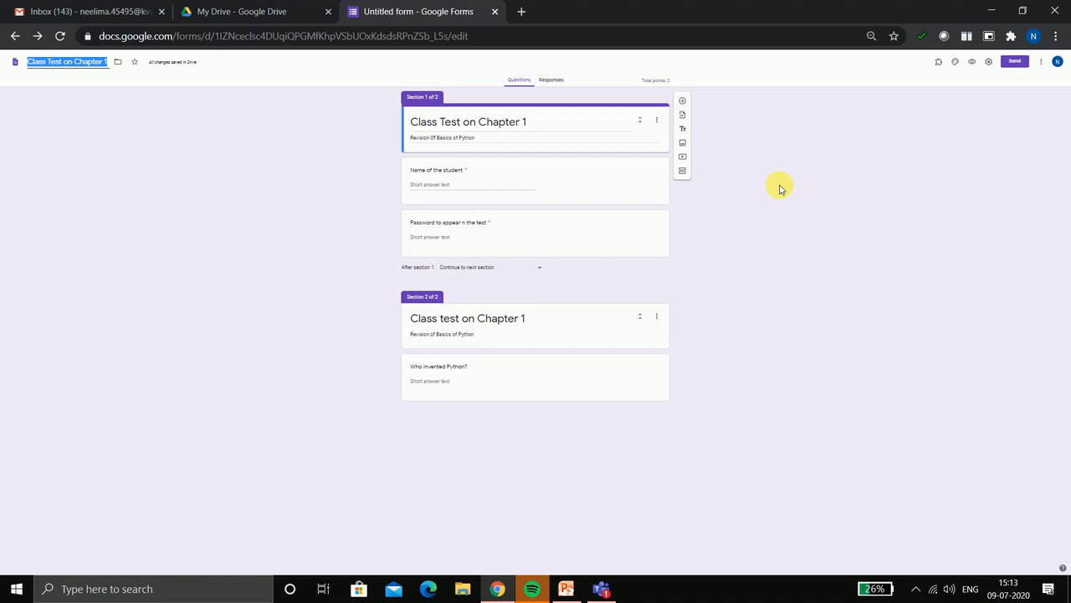
click(1015, 63)
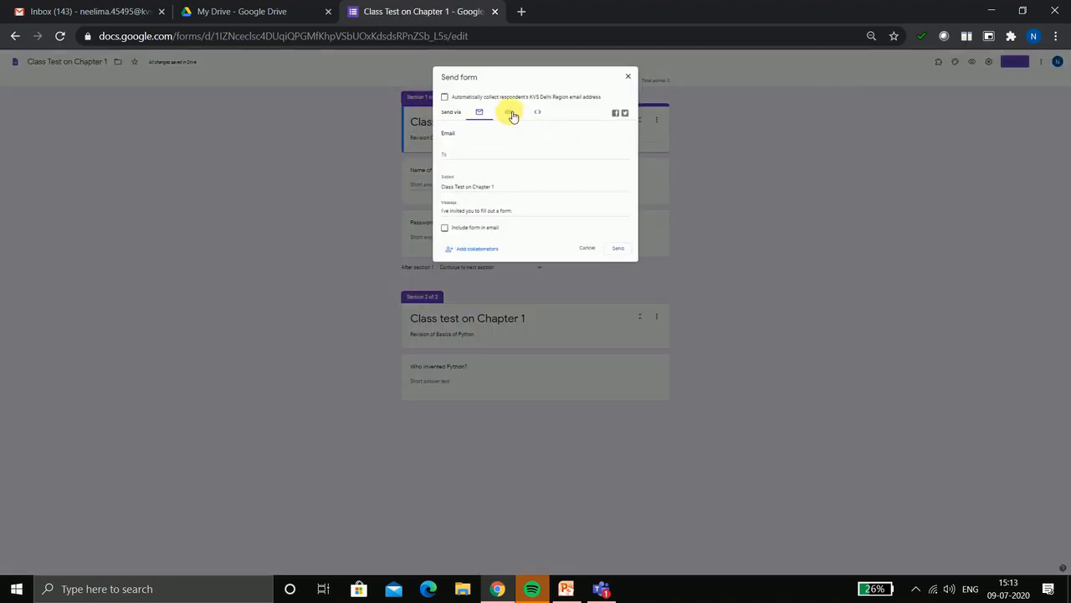
click(510, 113)
click(446, 159)
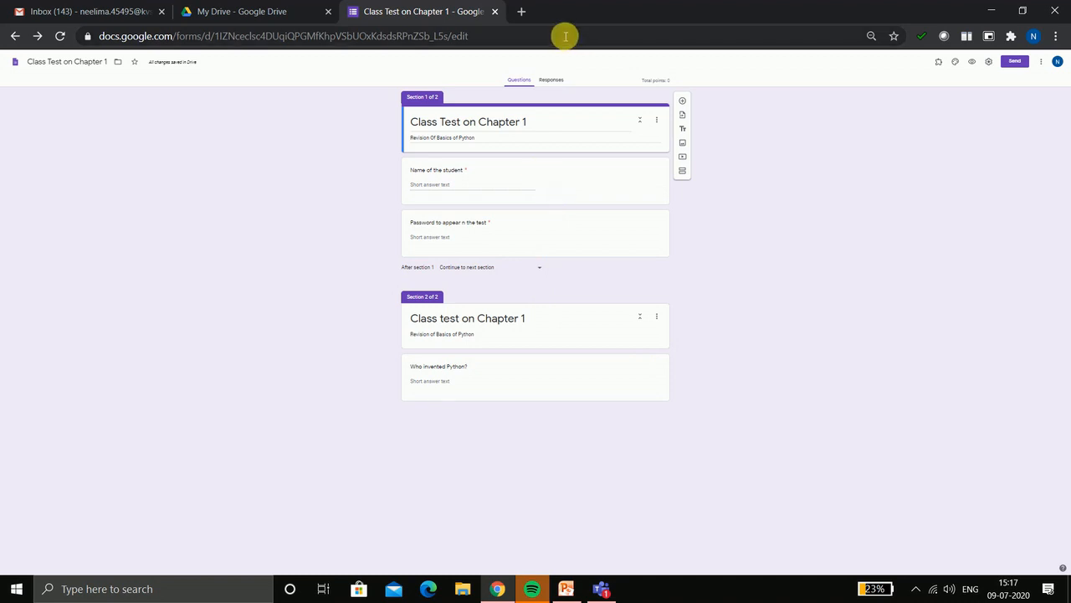
Load the copied forms.gle link in a new Chrome tab
click(520, 12)
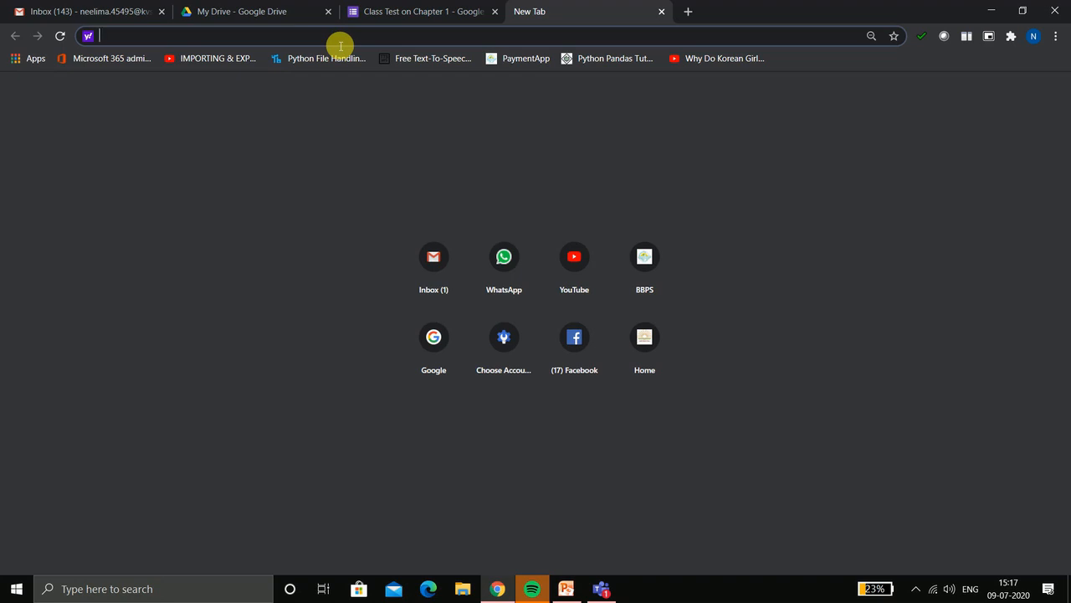
text(https://forms.gle/7T9aQ9Lg6iRjh6pz8)
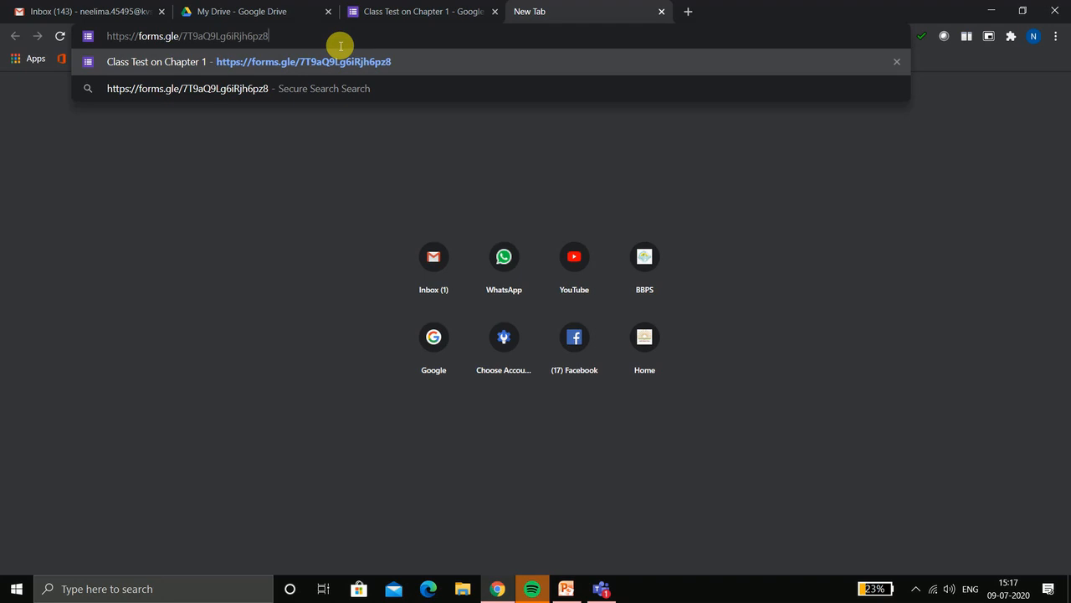
key(Return)
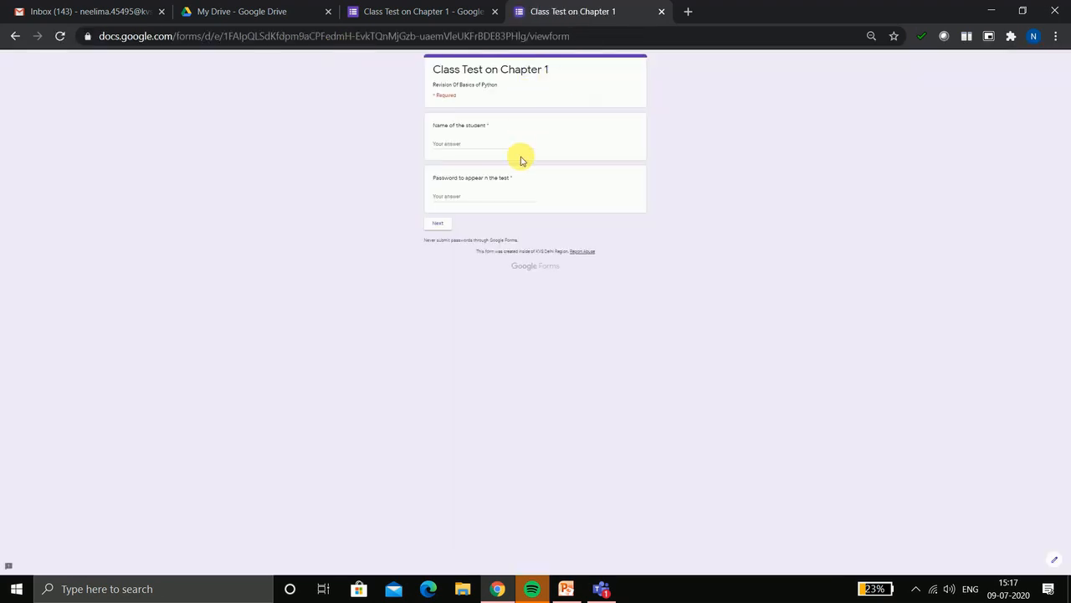
Enter a student name and a first password attempt, then try to continue
click(459, 144)
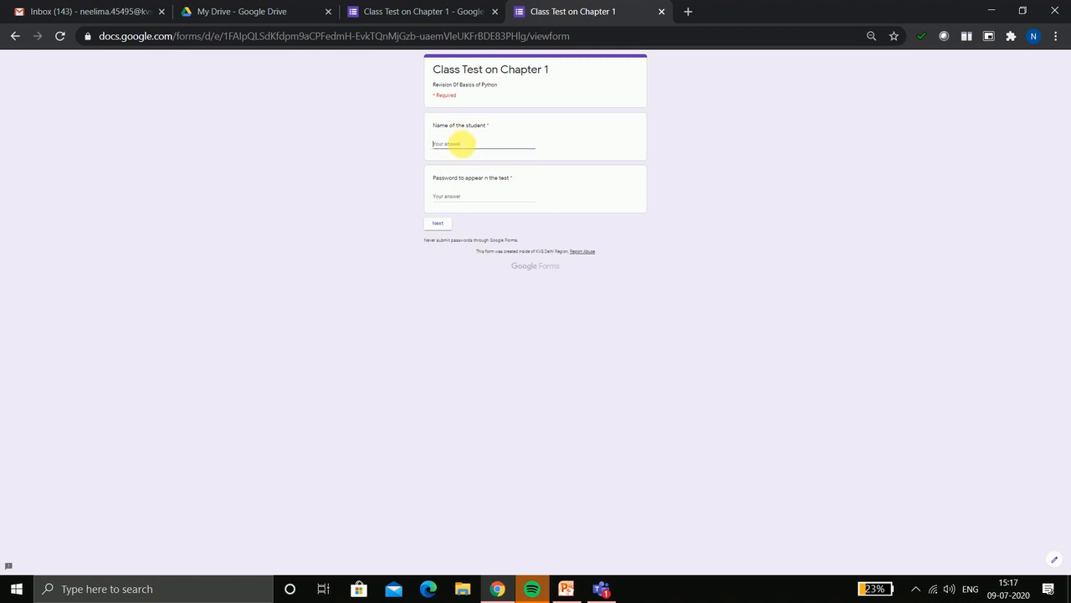
text(Al)
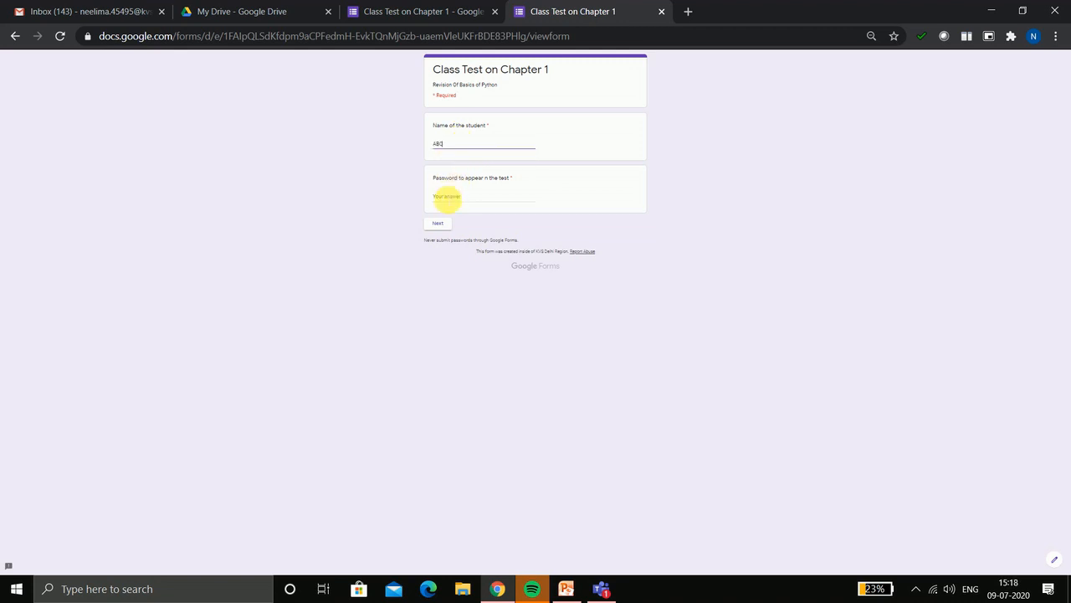
click(448, 196)
text(R)
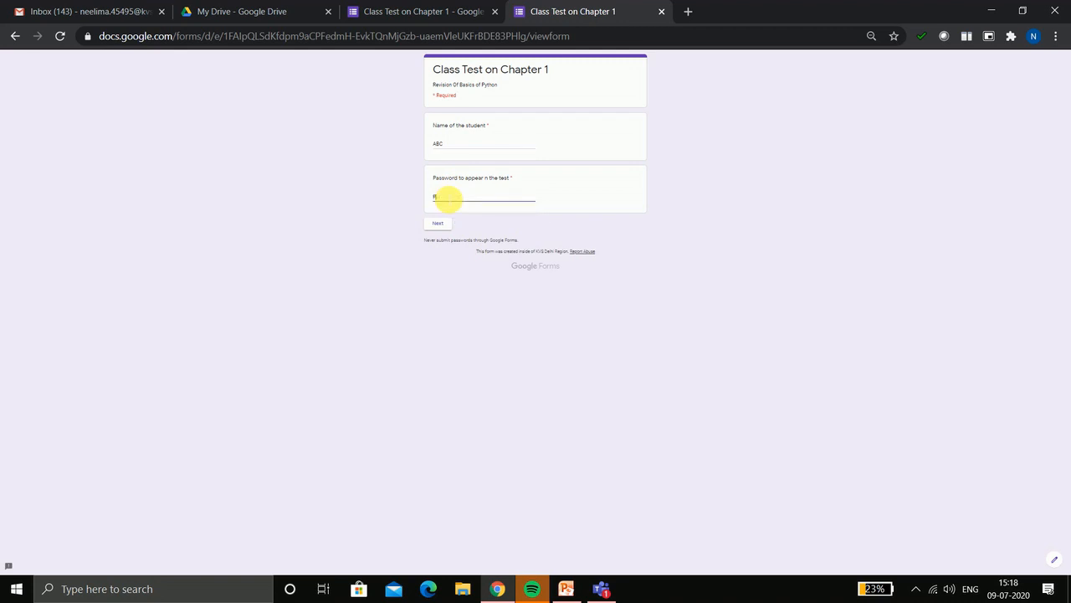
text(assword)
click(441, 224)
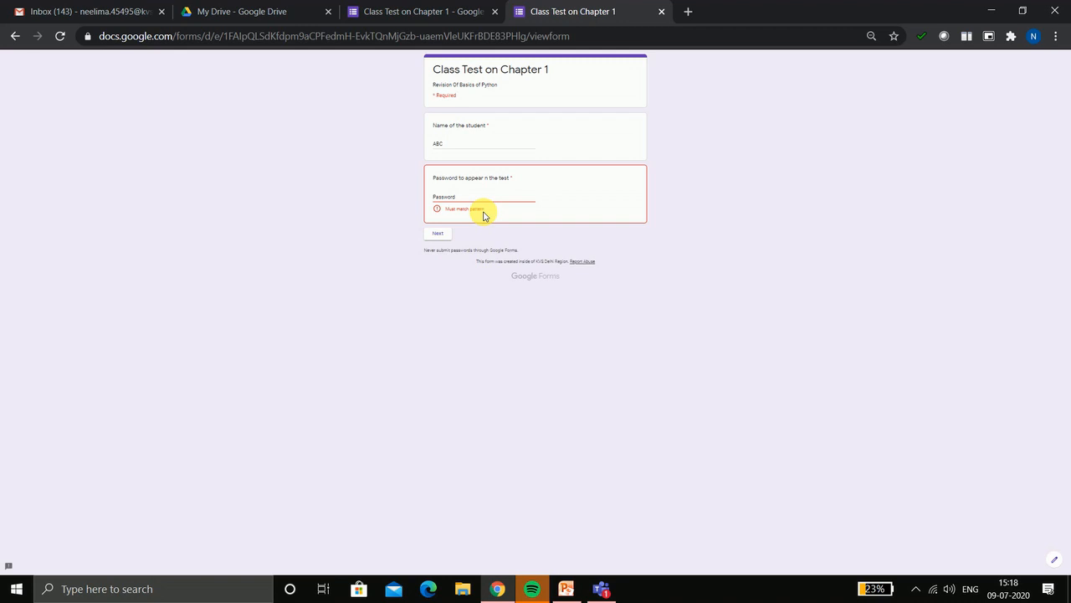
Replace the rejected password until the correct test password clears the validation error
double_click(444, 198)
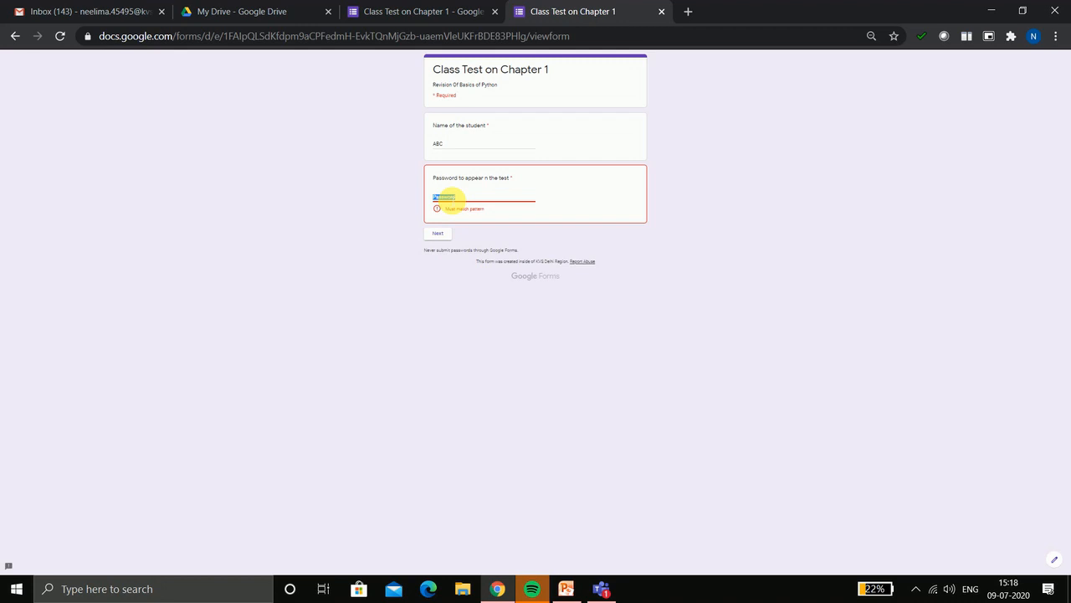
text(He)
click(441, 237)
double_click(448, 197)
text(Pyt)
text(hon Revision)
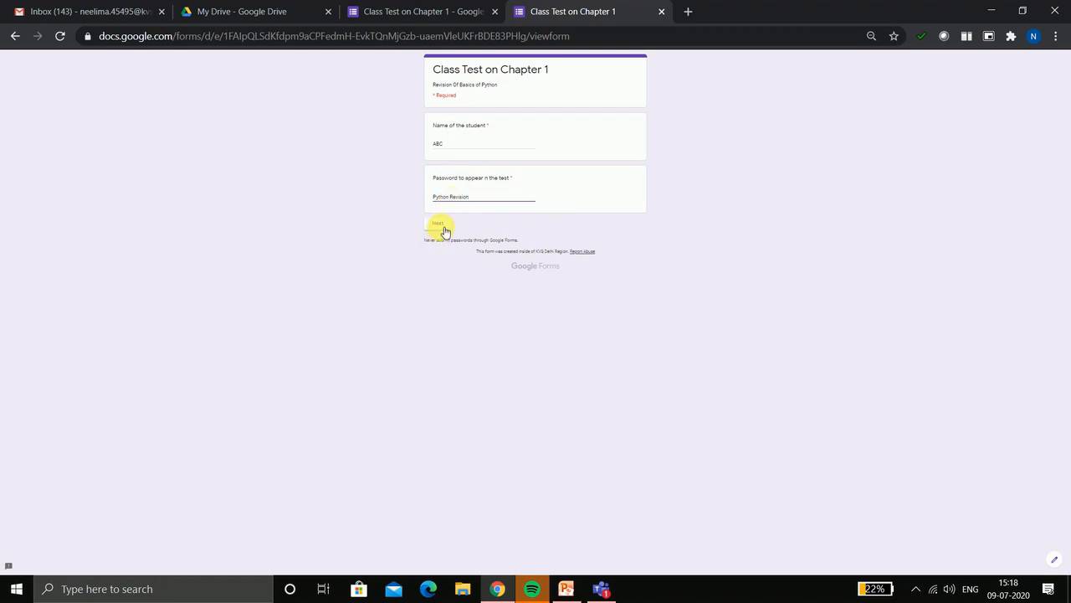
Go to the quiz section, answer 'Who invented Python?' with 'Guido', and submit
click(442, 224)
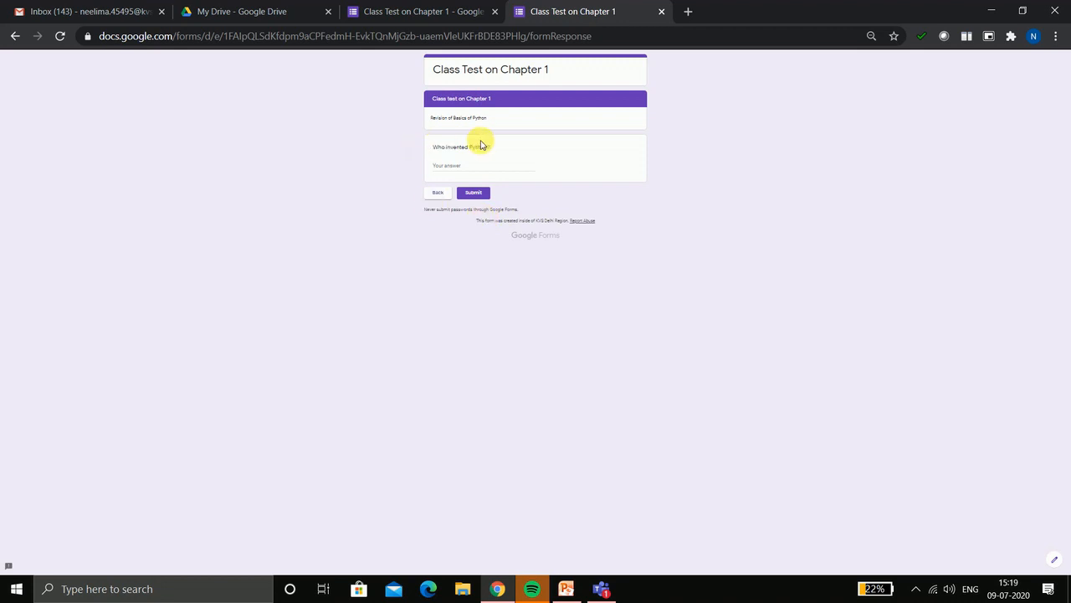
click(449, 165)
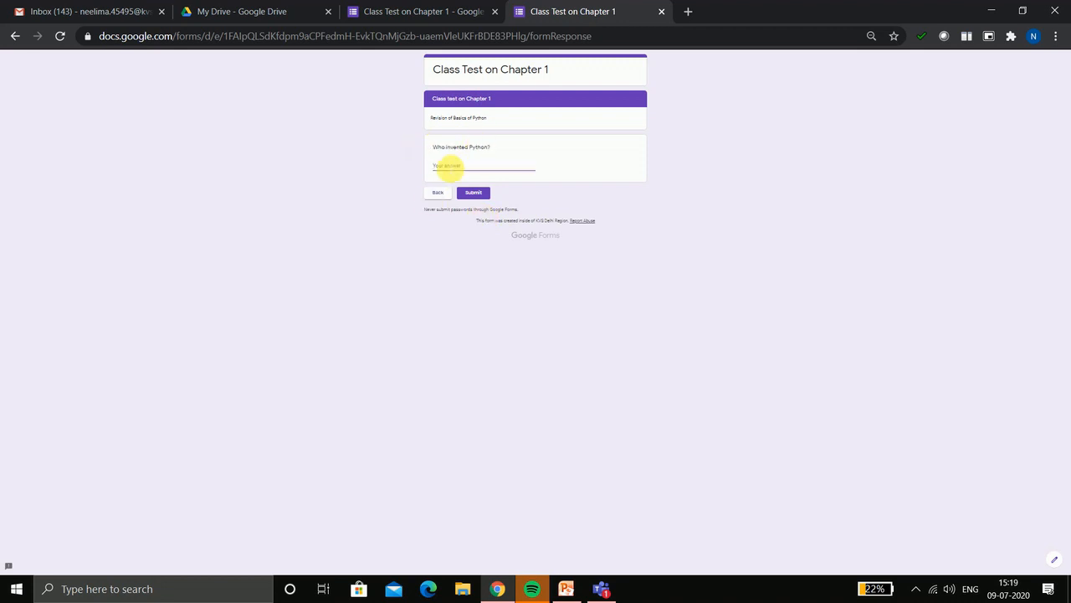
text(Guido Van)
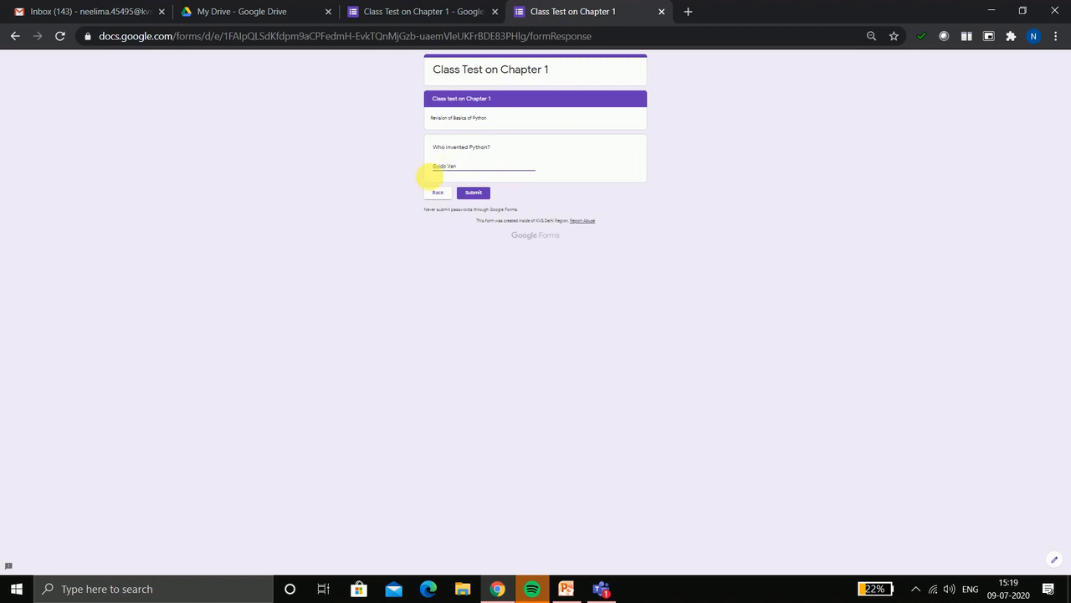
click(489, 197)
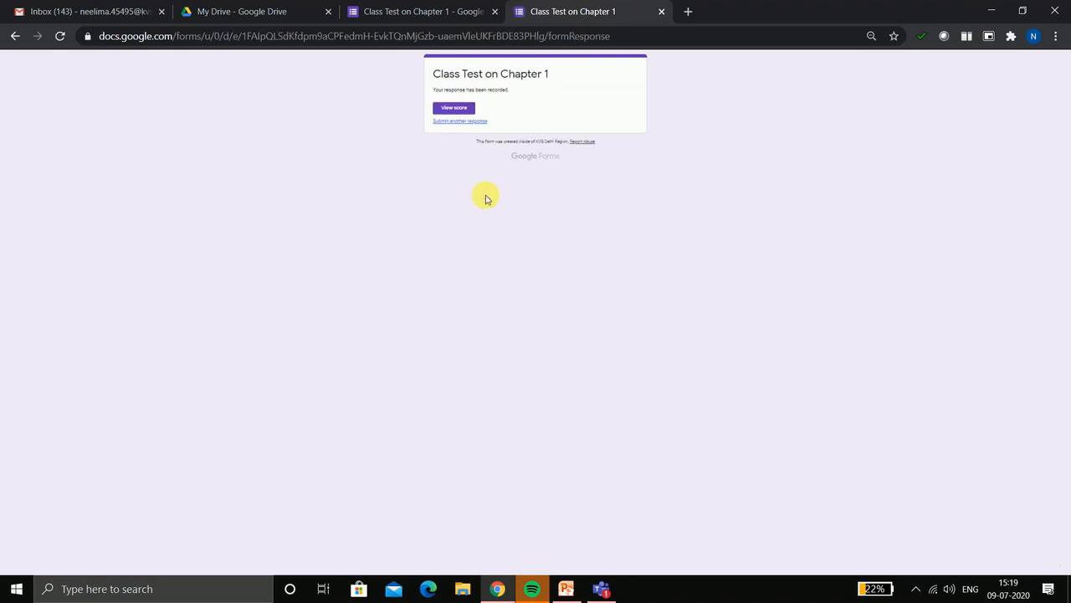